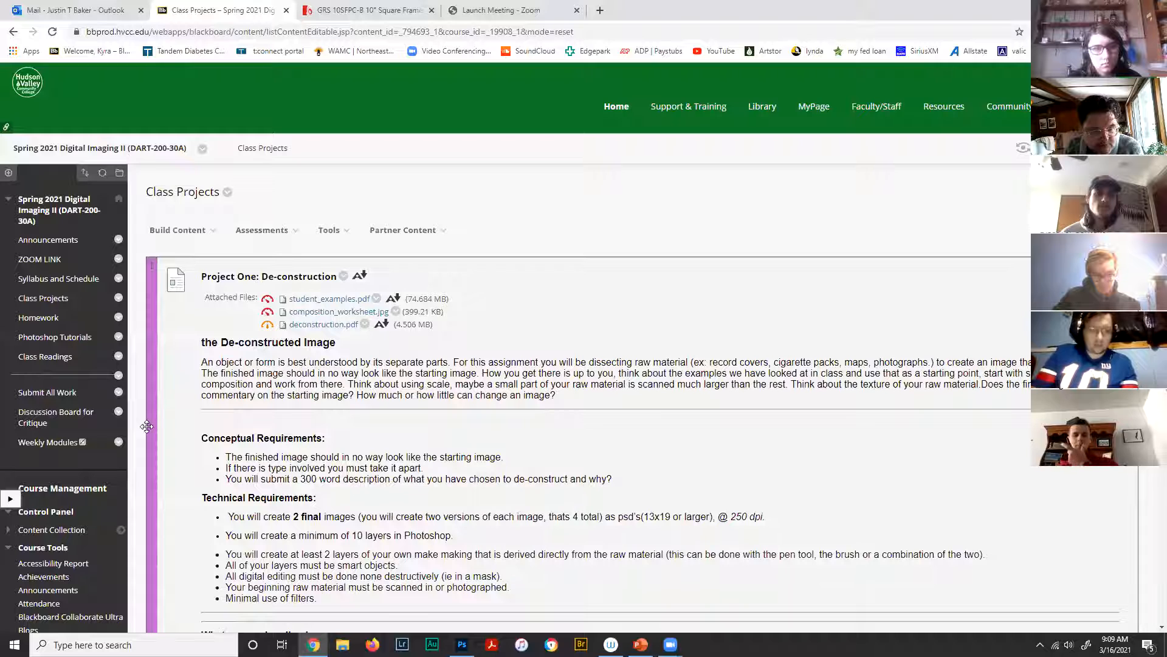
- Open the course's Discussion Board for Critique page and scroll through its posted assignments
left_click(1023, 148)
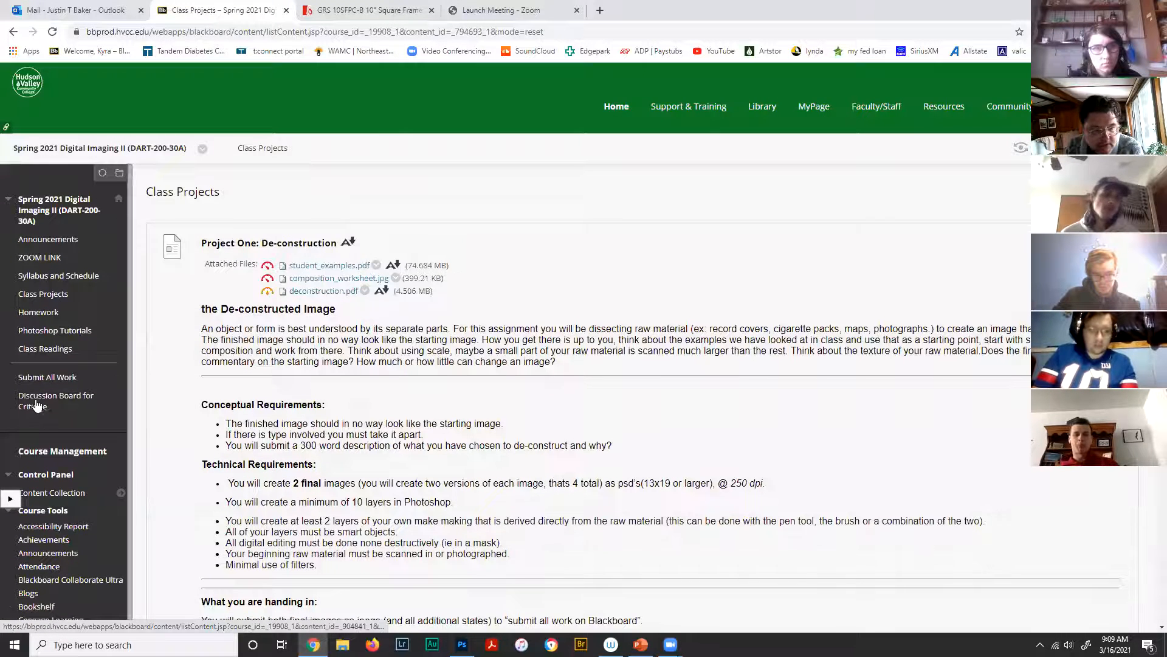
left_click(38, 406)
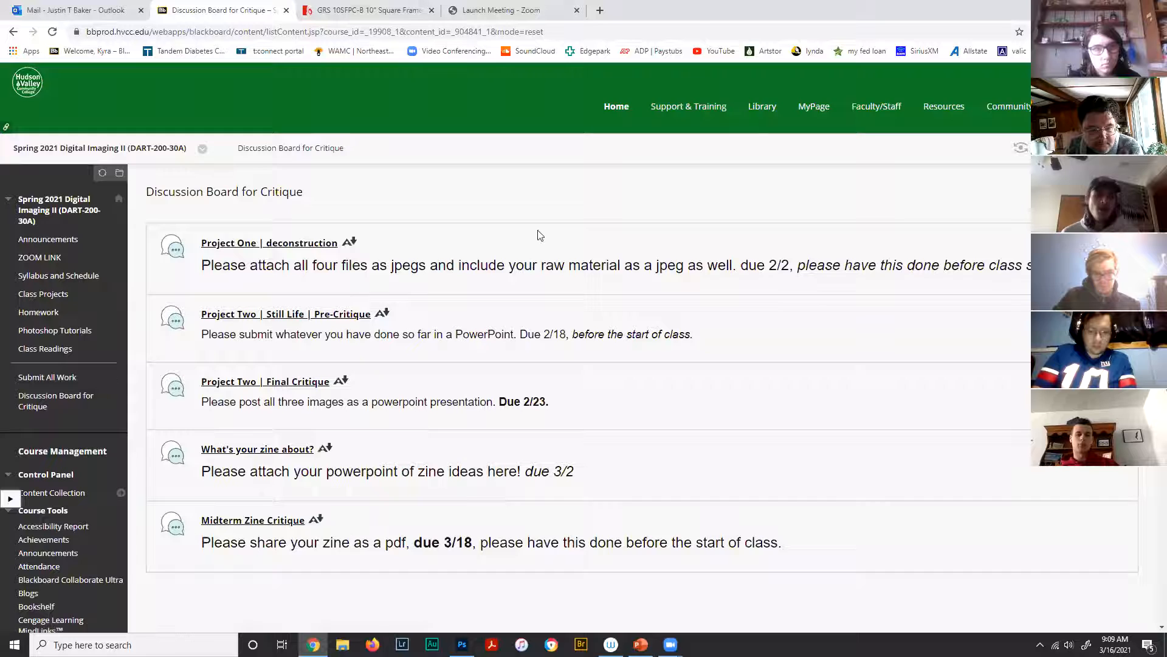
scroll(222, 370, "down", 3)
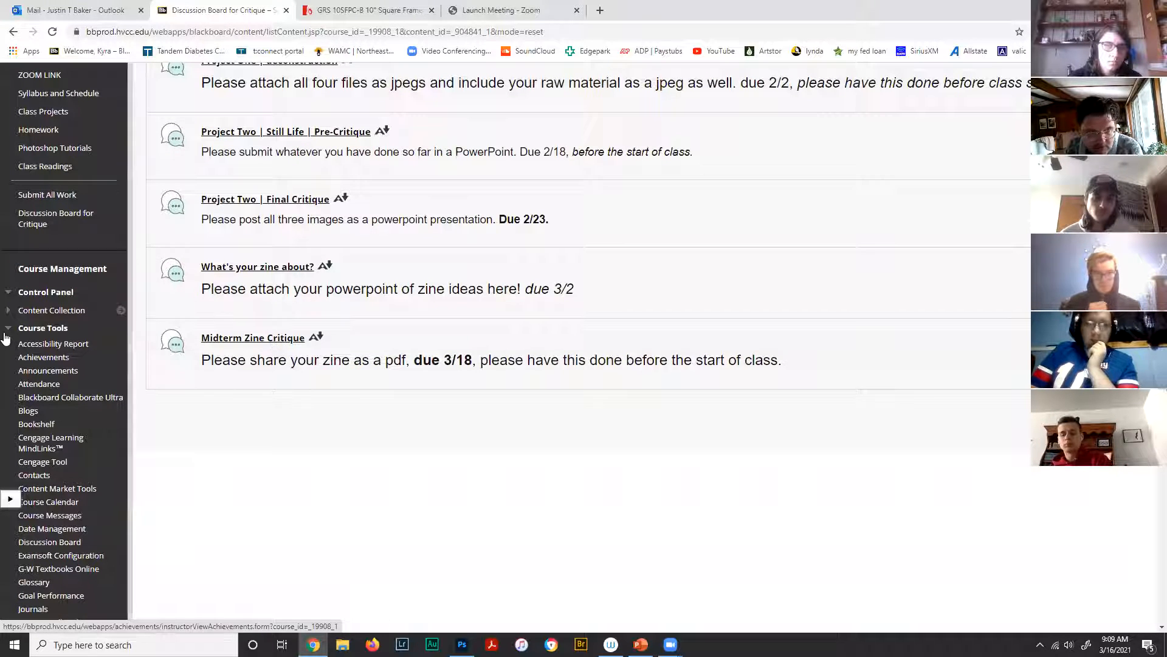
scroll(240, 447, "up", 3)
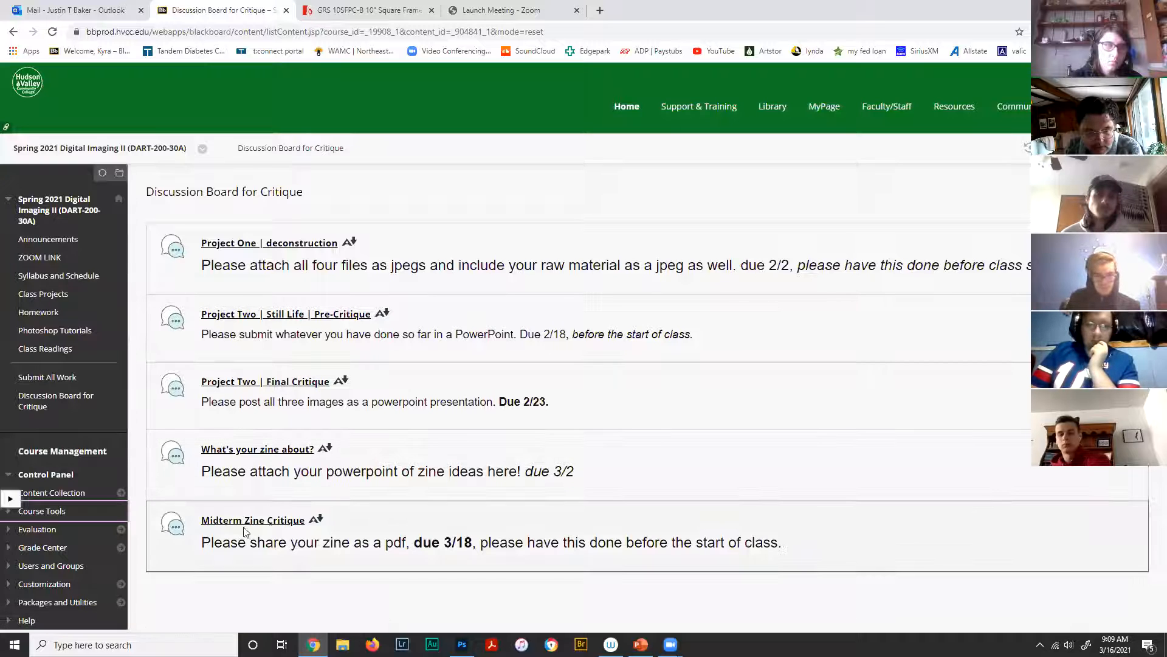
- Open the Submit All Work page and review the submission requirements for each project
left_click(34, 378)
scroll(630, 259, "down", 3)
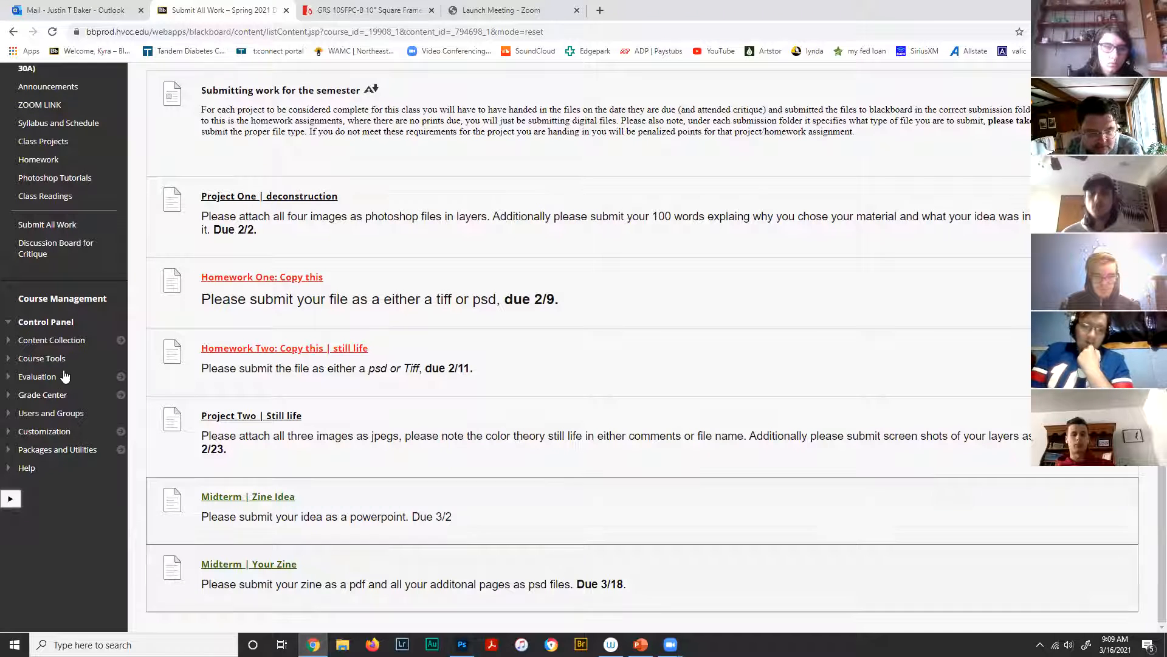
scroll(194, 438, "up", 1)
scroll(191, 436, "up", 3)
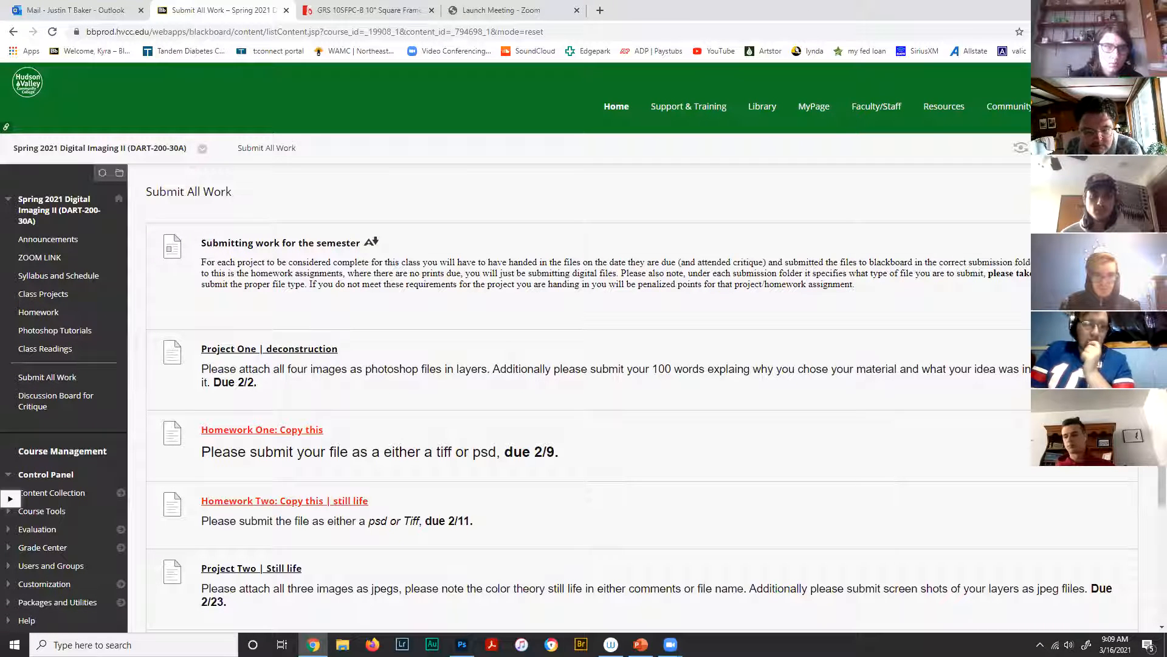
- Launch Creative Cloud and open Acrobat's Combine Files tool
left_click(1096, 9)
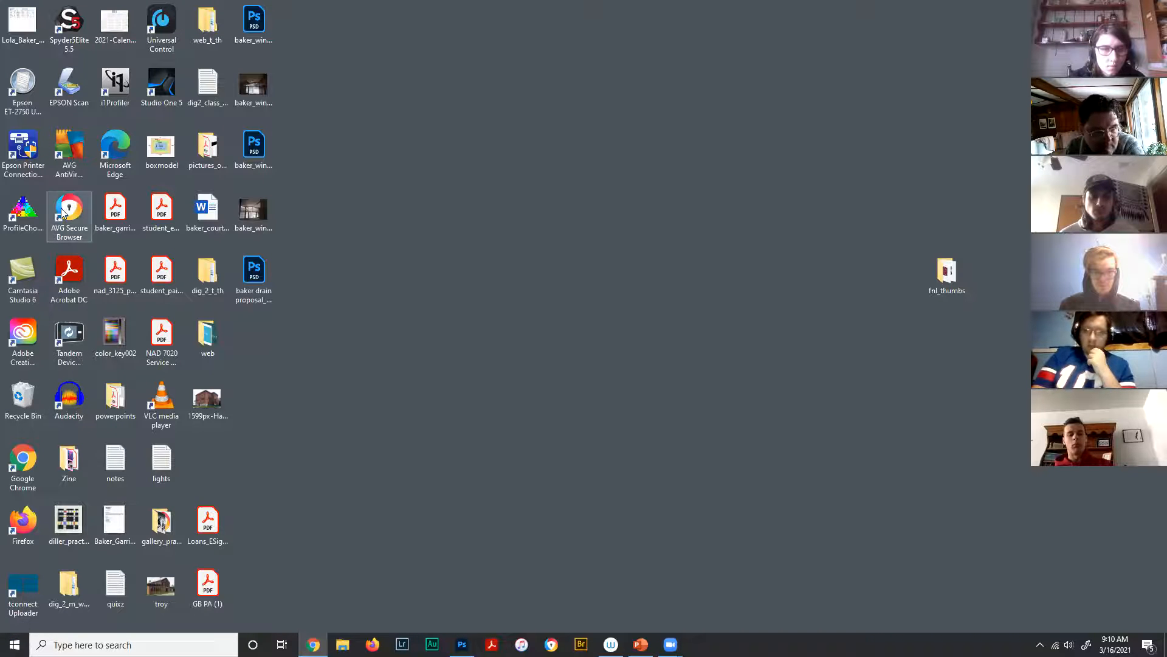
double_click(23, 338)
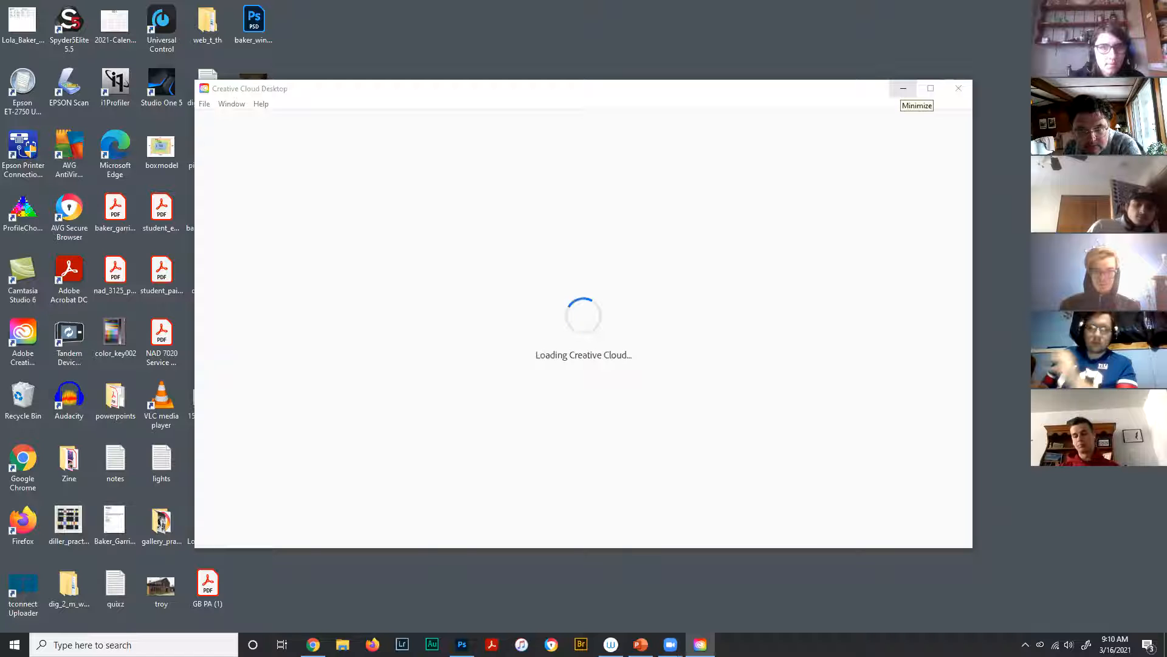
left_click(903, 88)
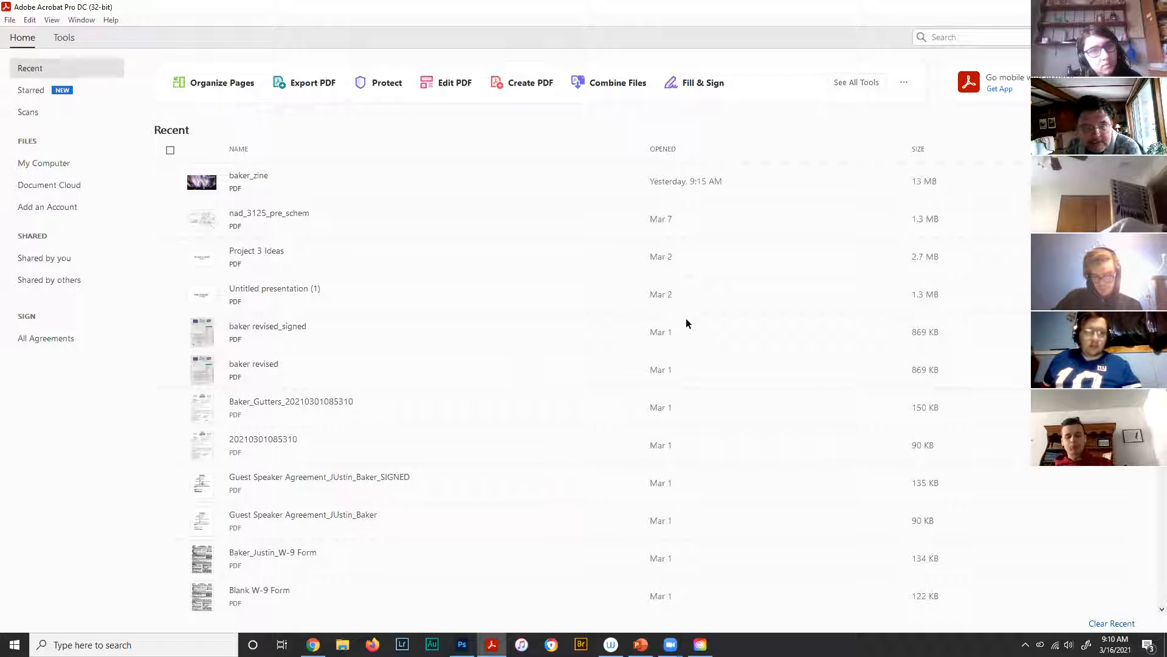
key("ctrl+Tab")
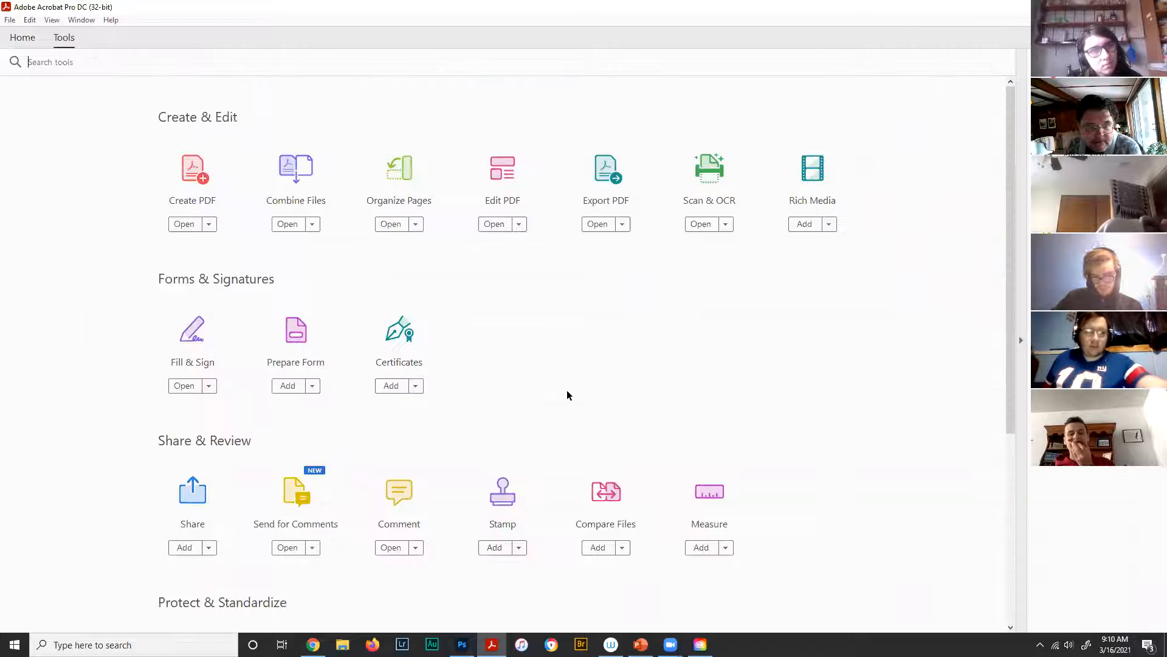
key("ctrl+plus")
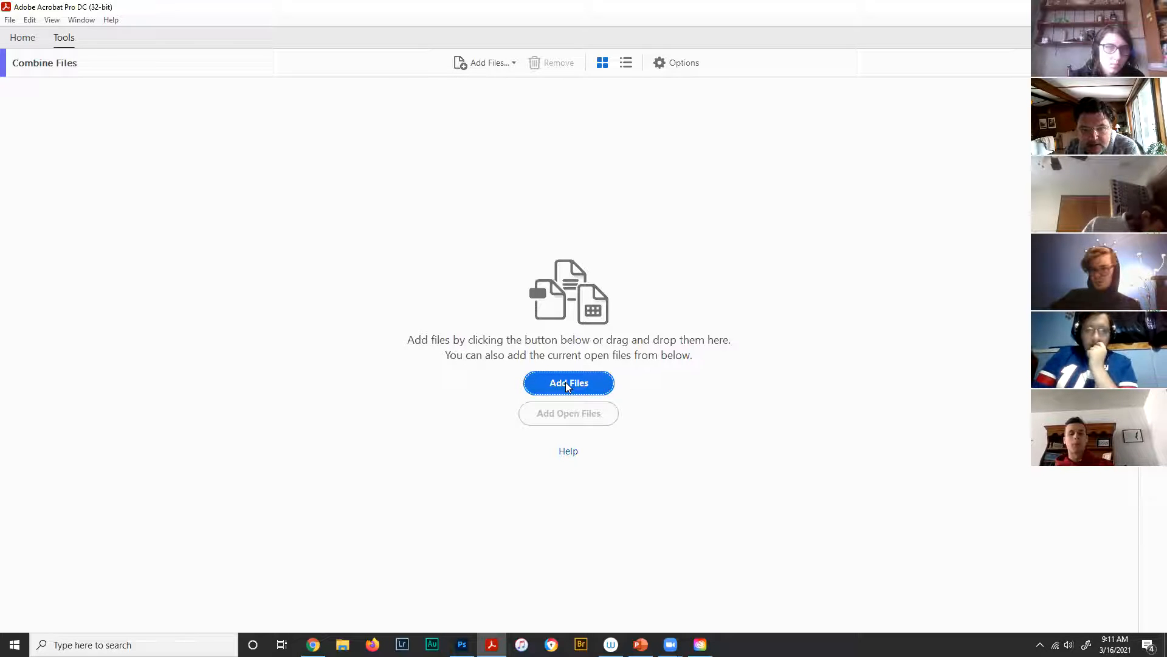
- Browse the Desktop's Zine folder in File Explorer and select the cover PSD
left_click(566, 383)
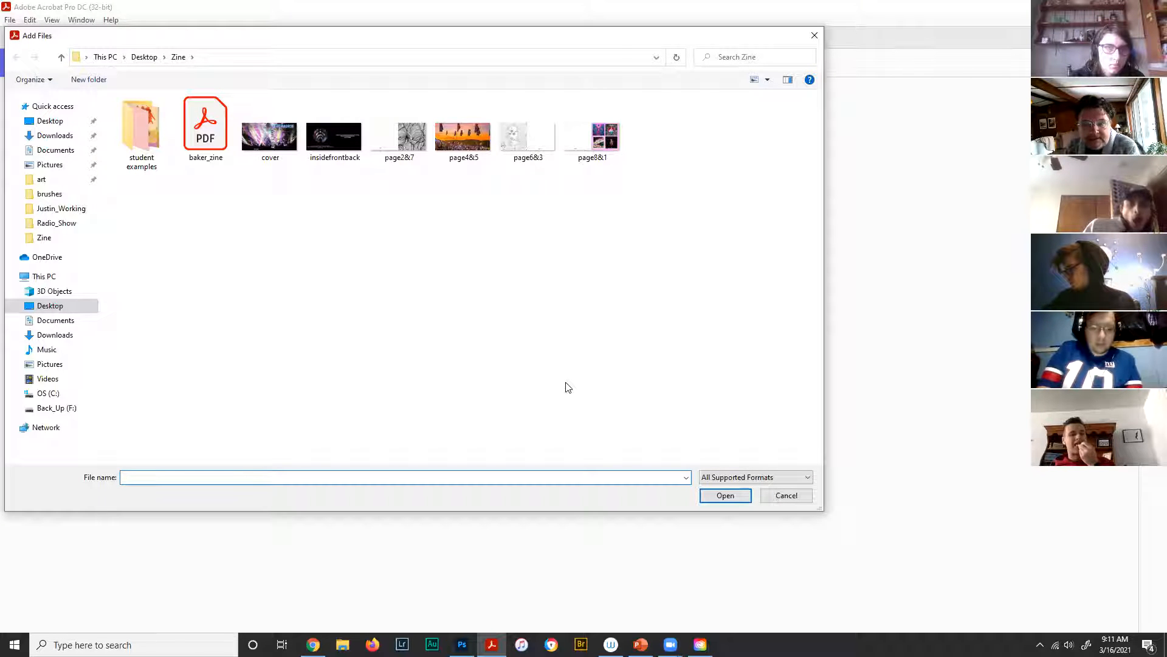
left_click(790, 497)
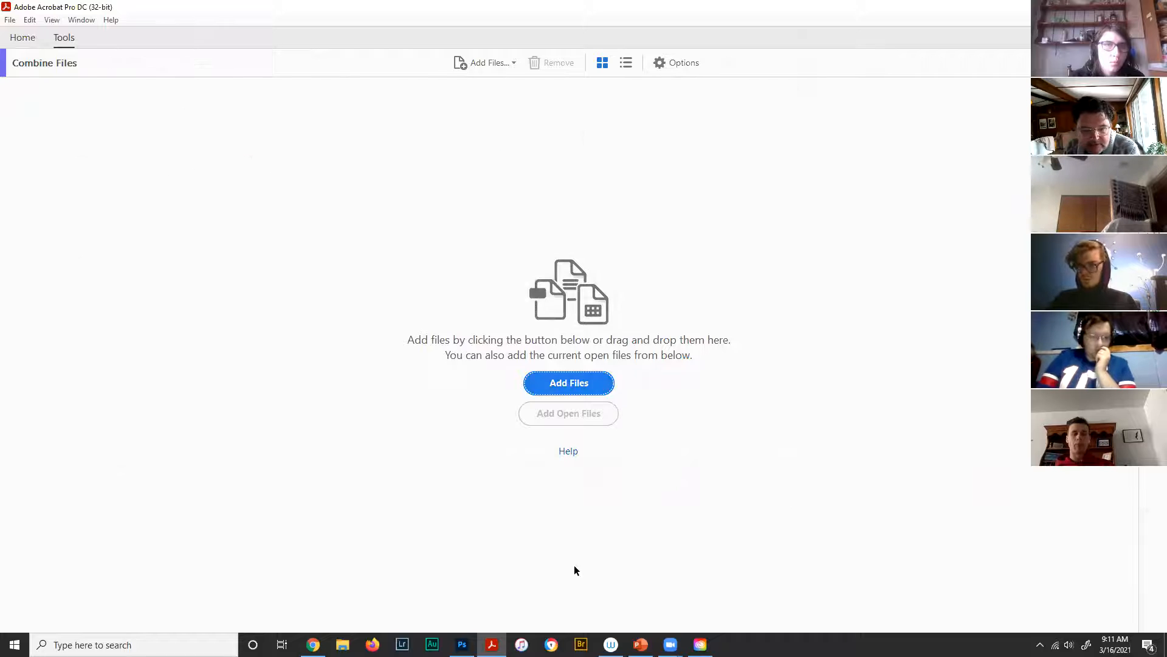
key("super+e")
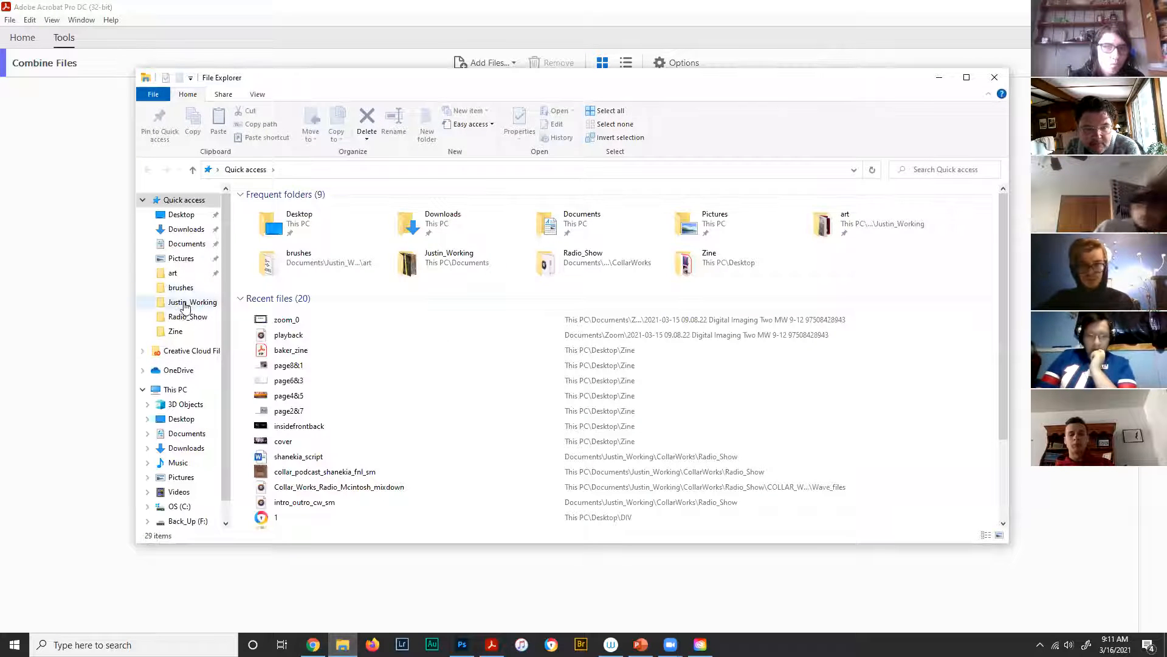
left_click(177, 220)
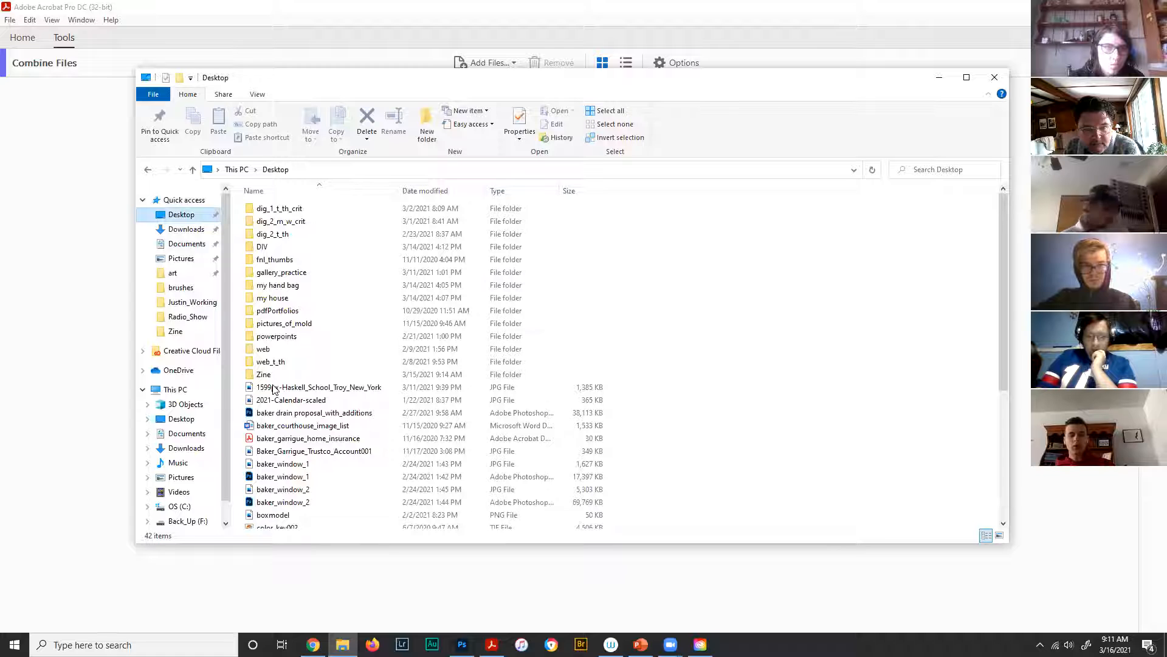
double_click(263, 376)
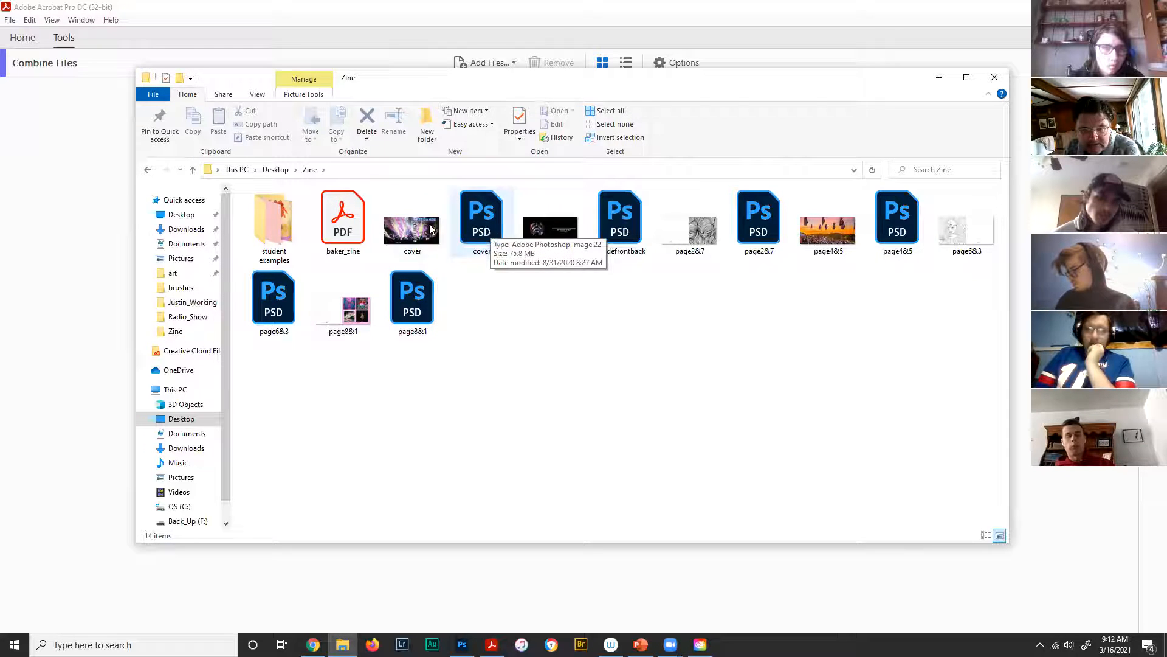
left_click(482, 235)
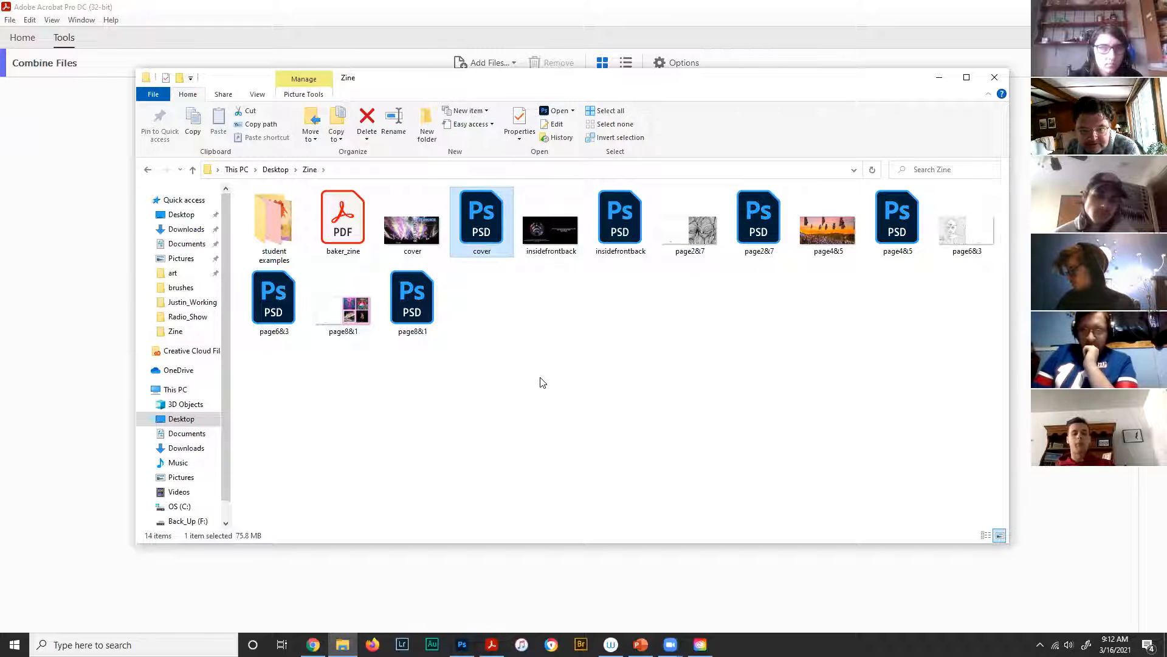
- Try to save page8&1 as a JPEG from Photoshop
left_click(462, 644)
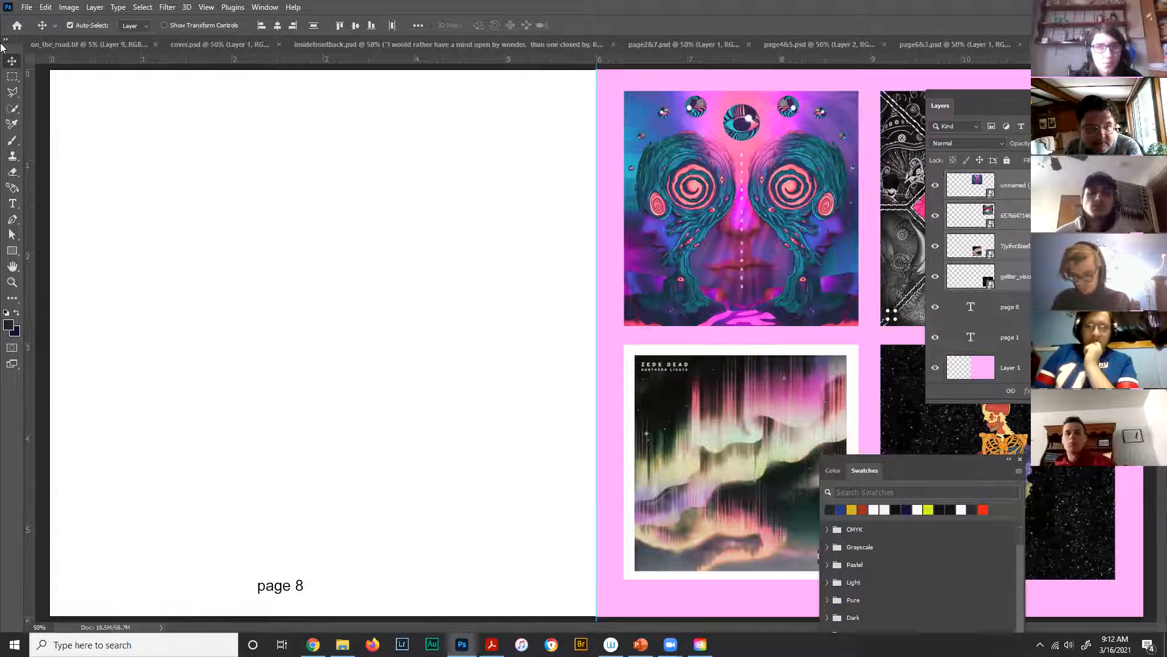
left_click(28, 8)
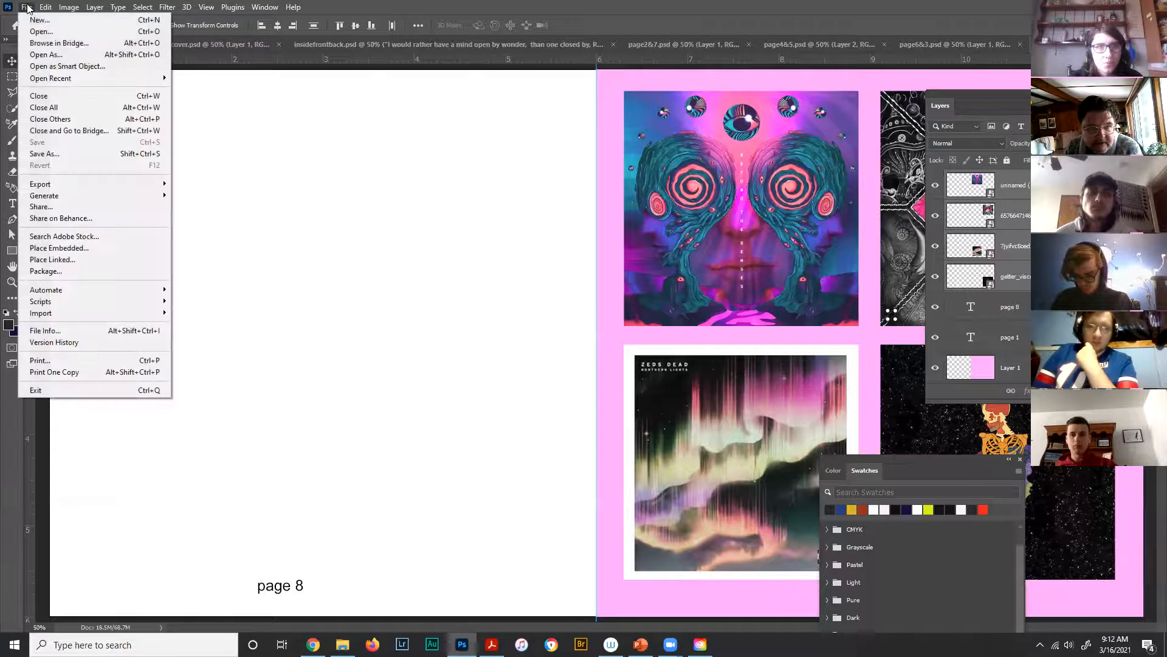
left_click(67, 152)
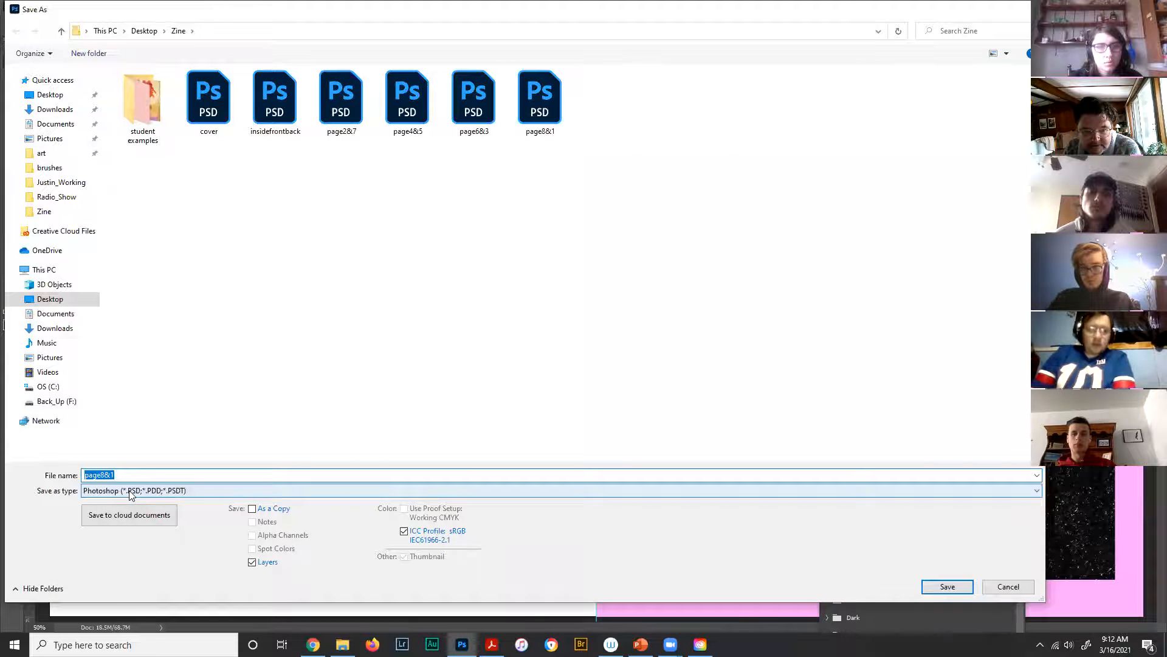
left_click(1036, 491)
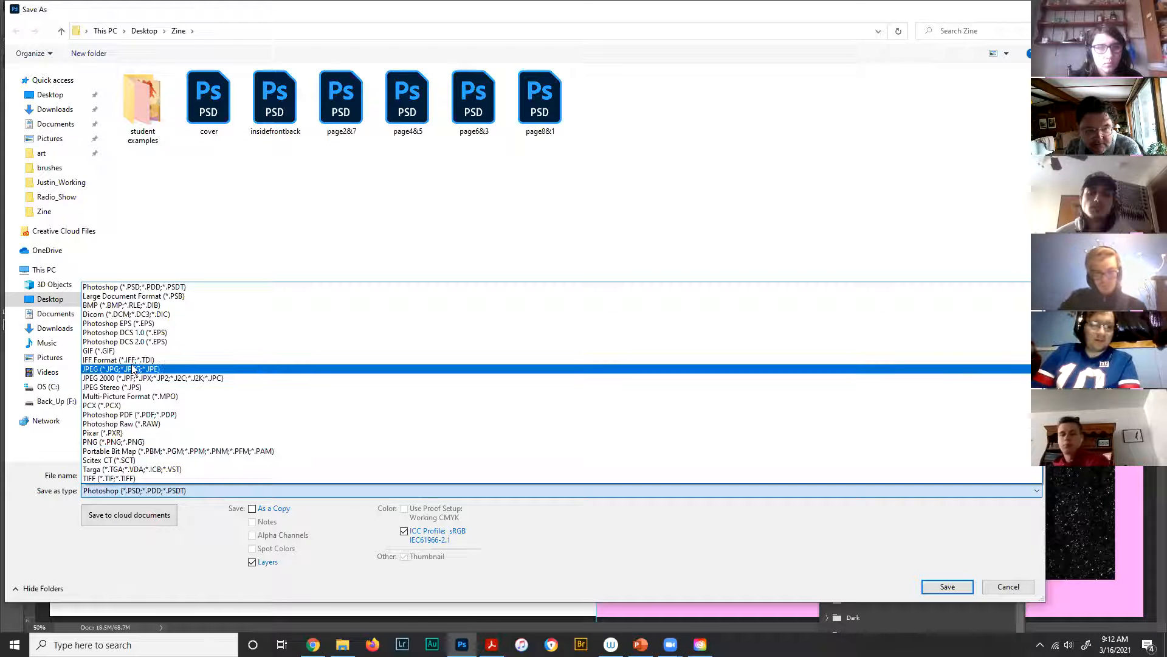
left_click(97, 370)
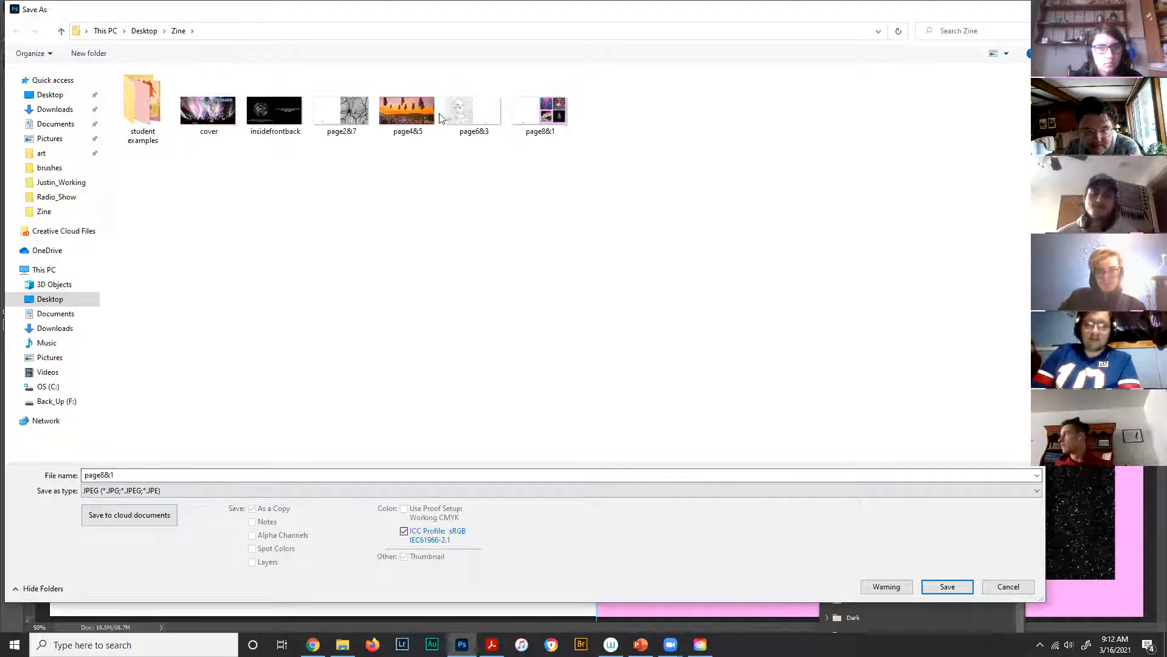
left_click(1008, 587)
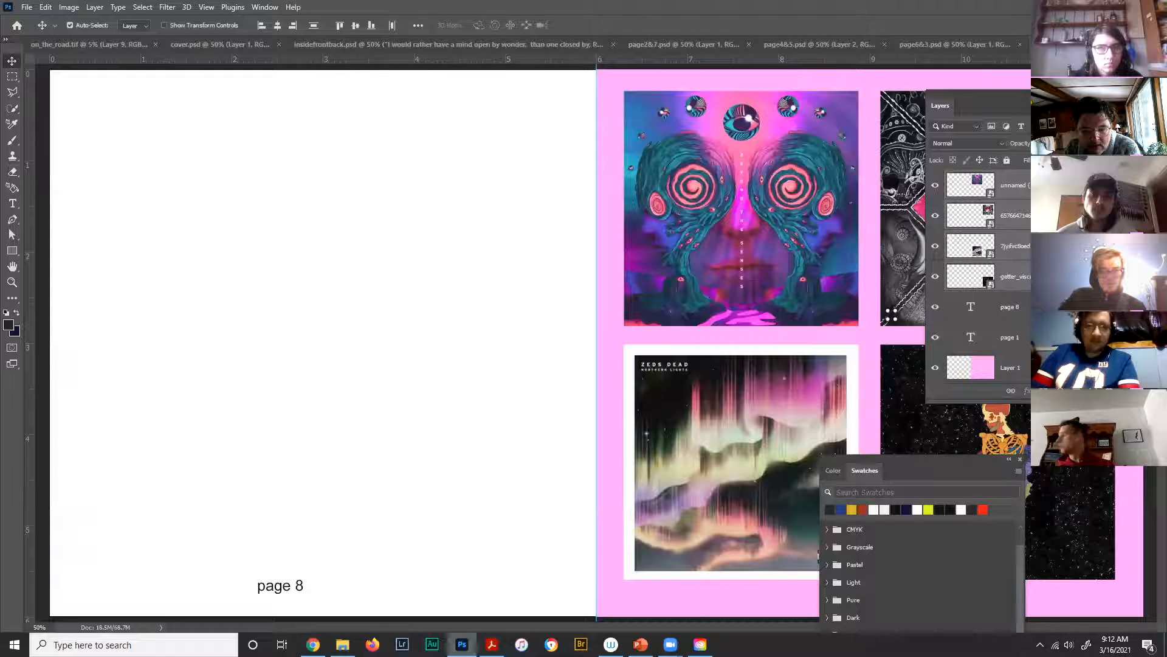
- Close File Explorer and add the six zine JPEGs, cover through page8&1, to Combine Files
left_click(492, 644)
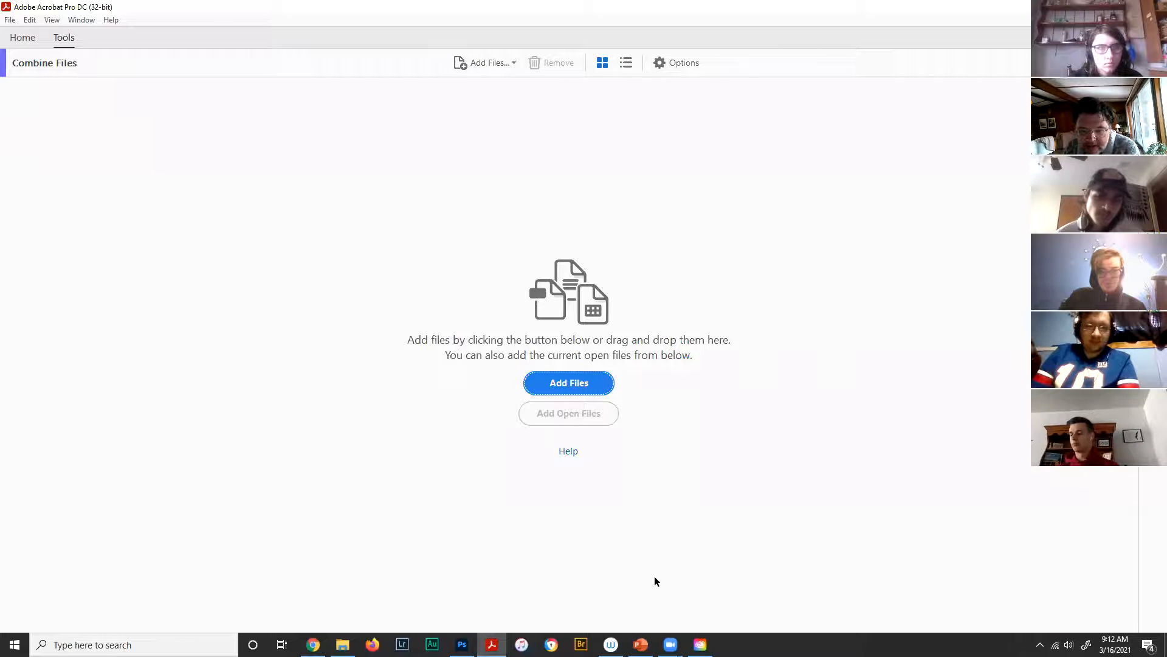
left_click(343, 644)
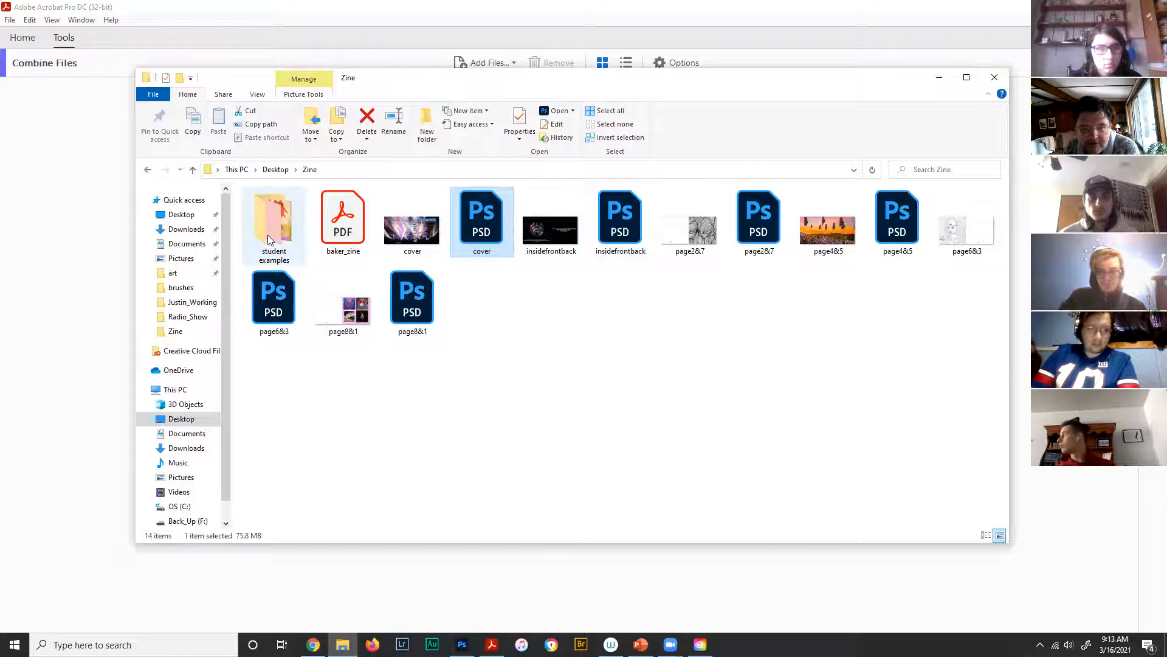
left_click(994, 77)
left_click(547, 381)
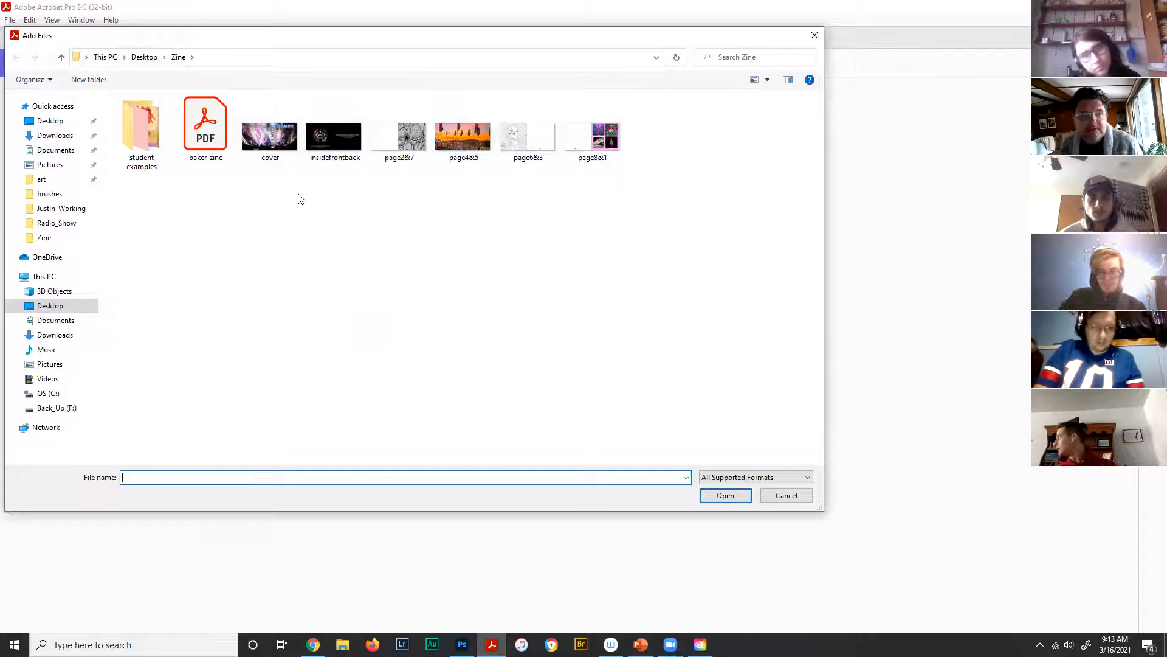
left_click(272, 143)
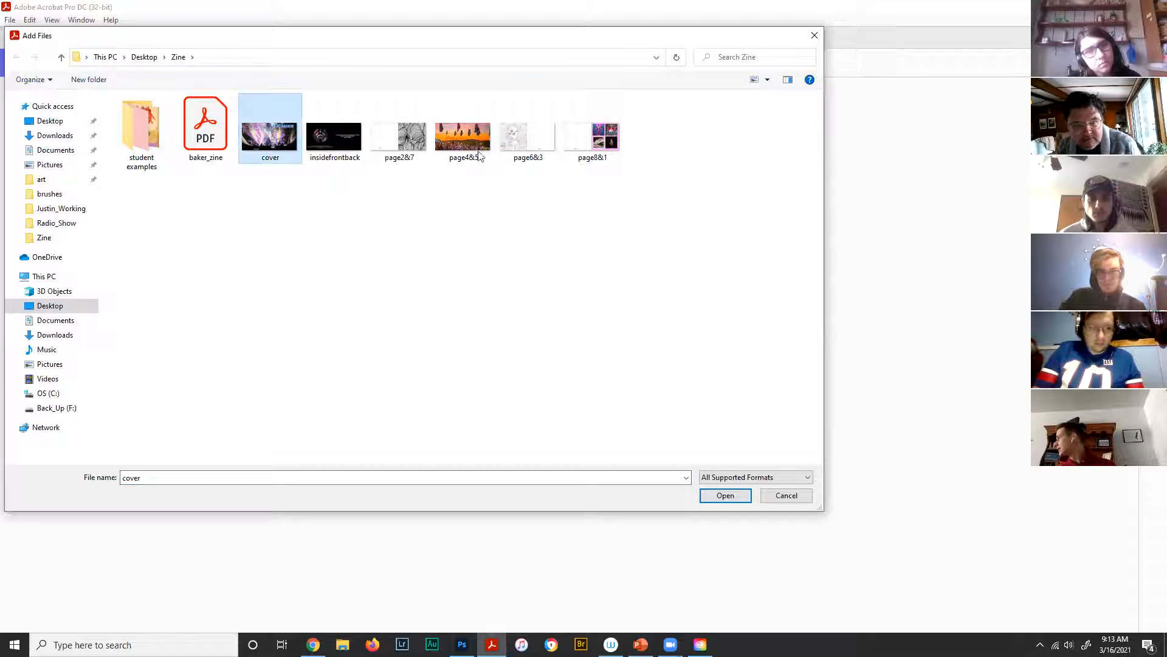
left_click(601, 144, "shift")
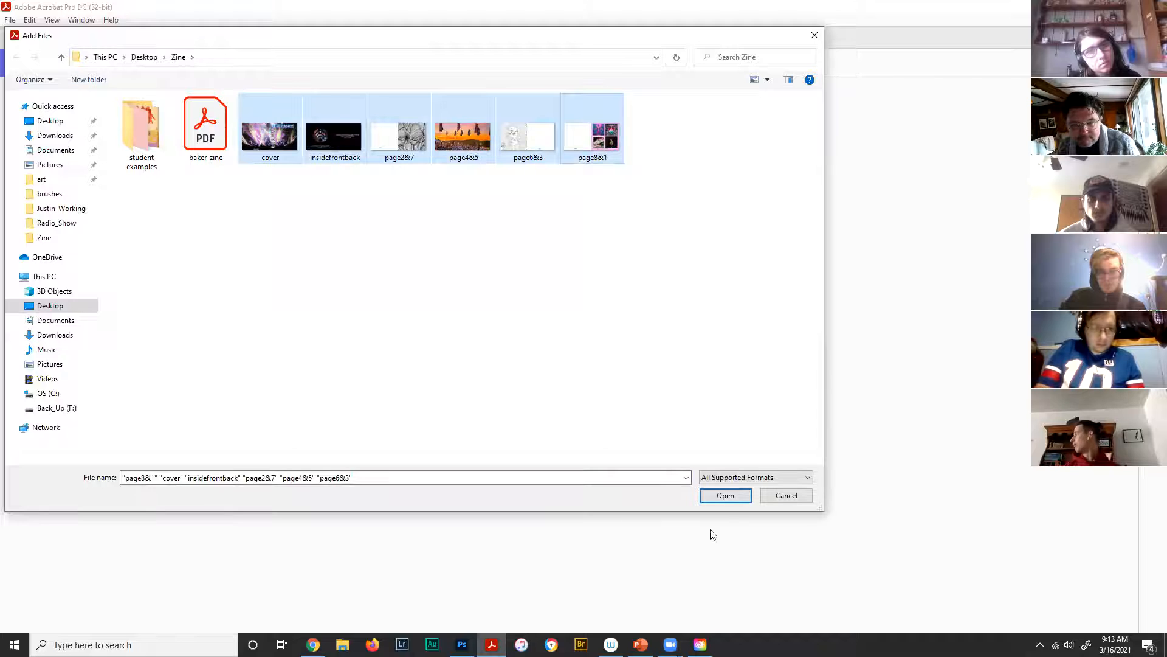
left_click(723, 496)
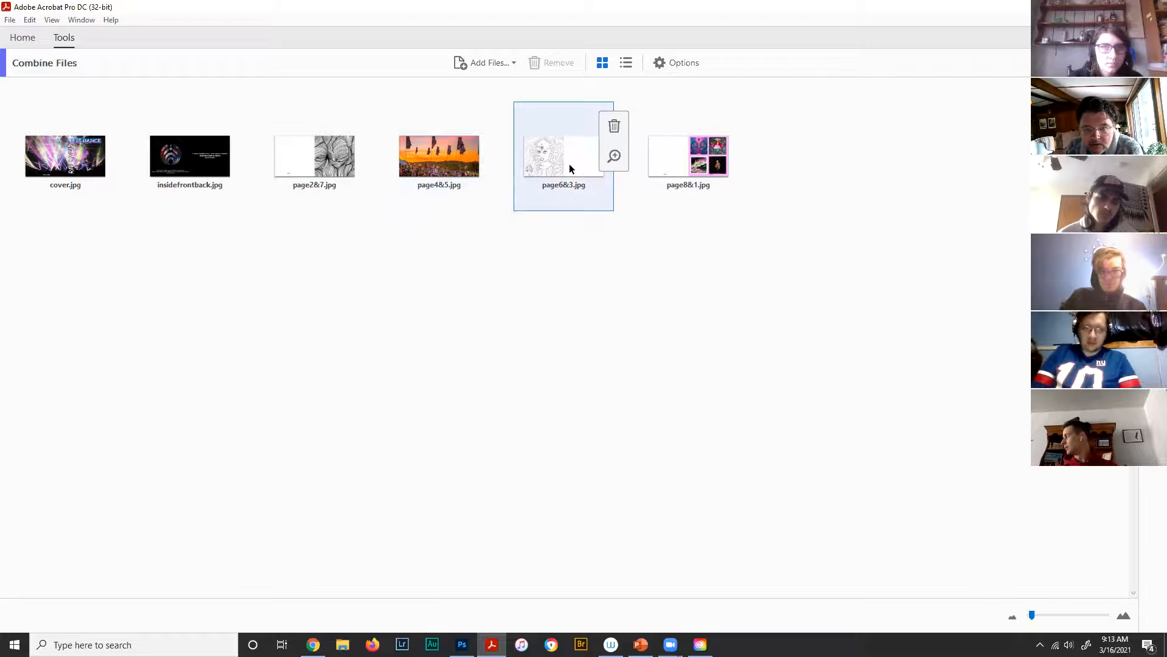
- Move page6&3.jpg to third position in the file list and page through the combined PDF
left_click_drag(564, 159, 271, 161)
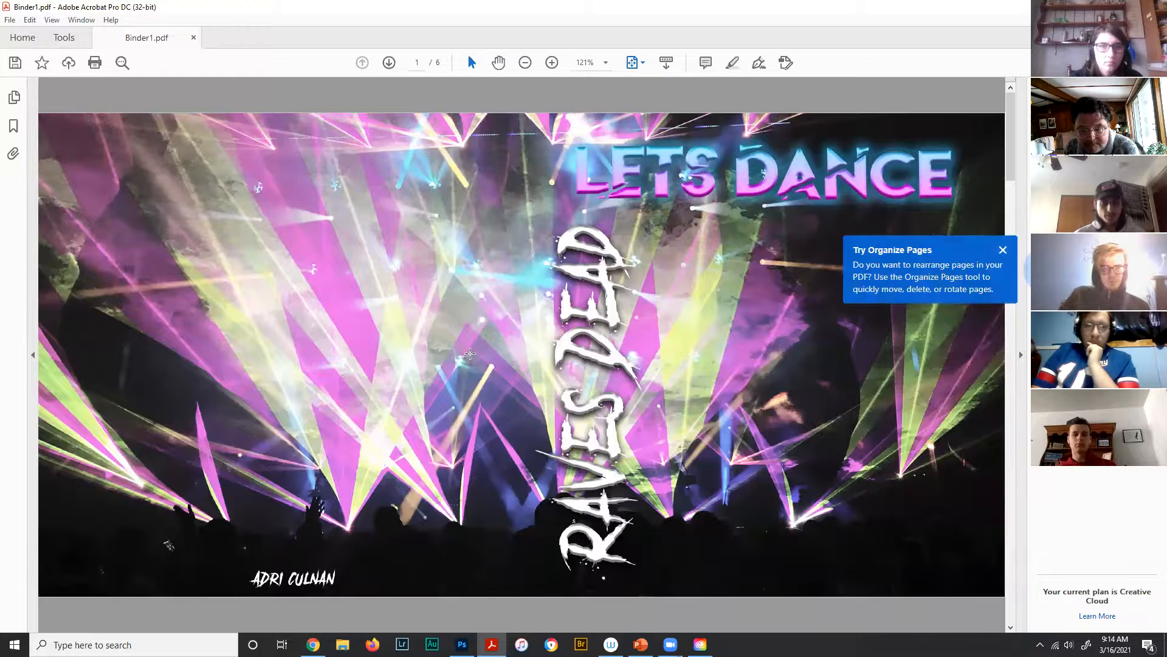
scroll(534, 360, "down", 2)
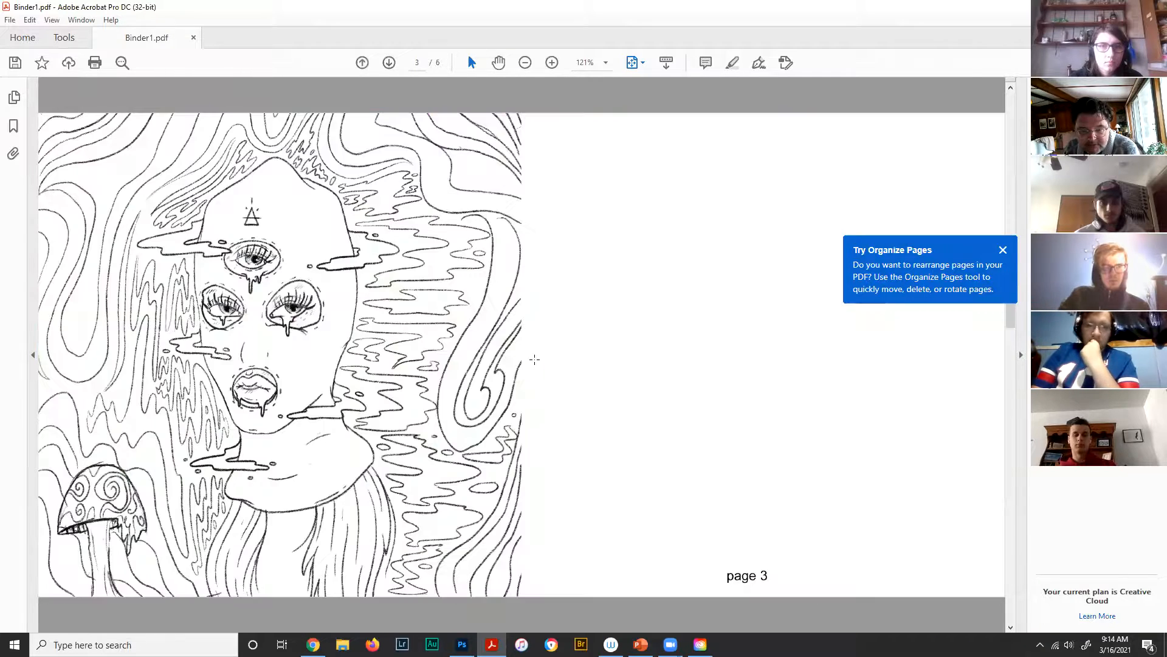
scroll(534, 359, "down", 1)
scroll(535, 360, "down", 2)
scroll(534, 360, "up", 3)
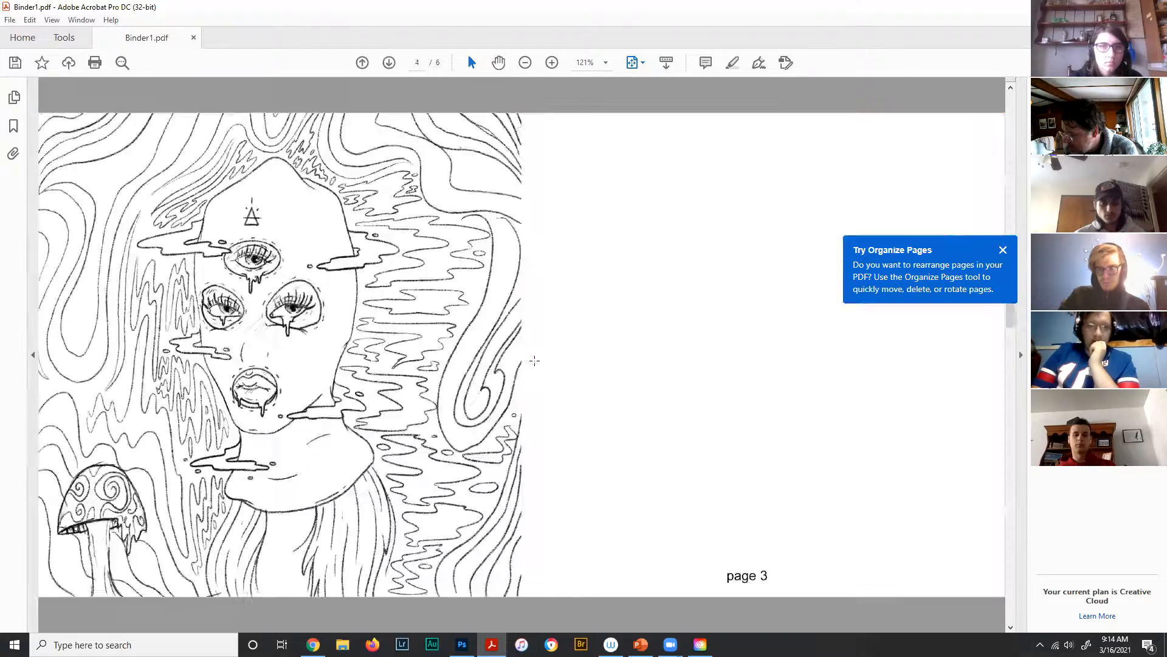
scroll(535, 361, "up", 3)
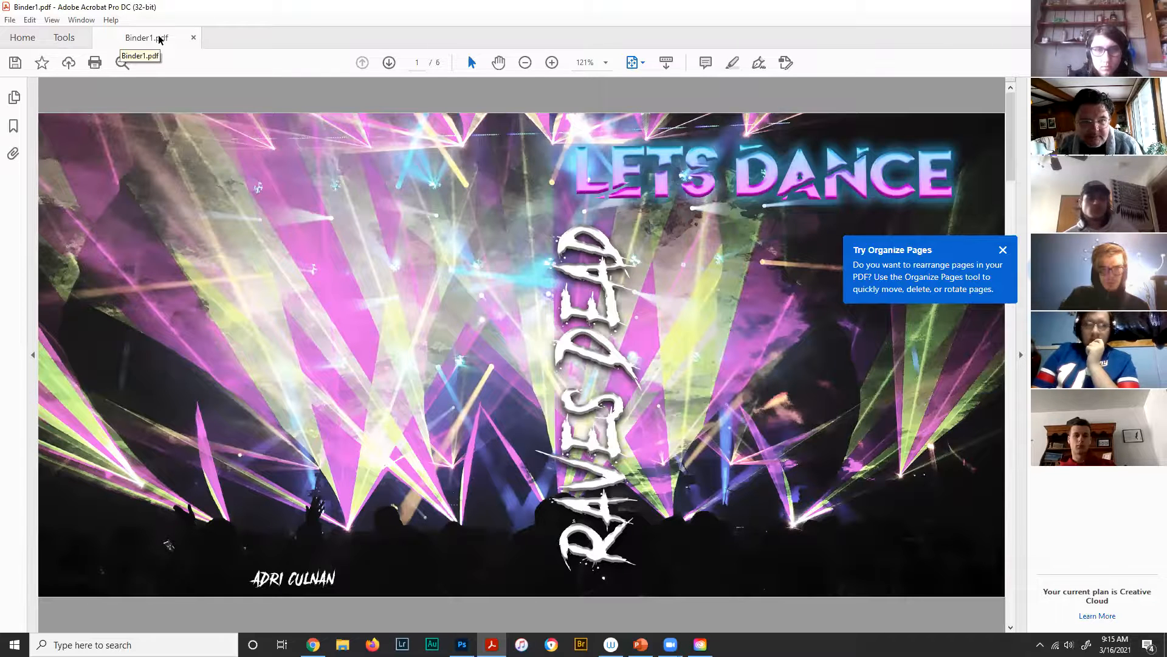
- Save the combined PDF as baker_disco_zine in the Desktop's Zine folder
left_click(10, 20)
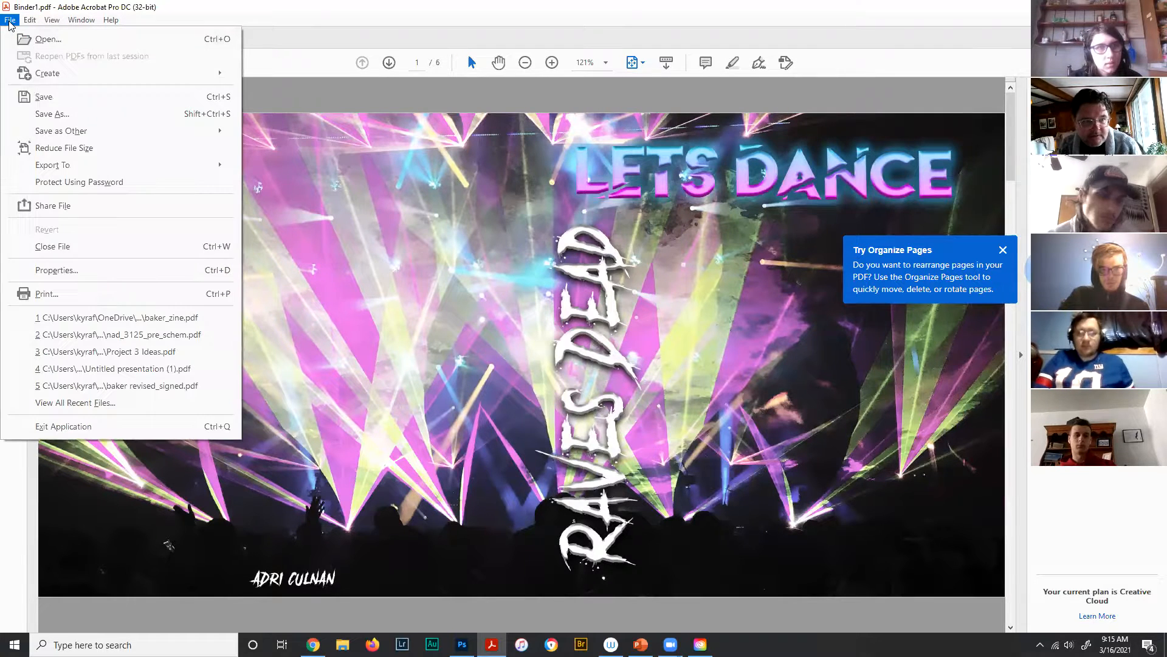
left_click(65, 116)
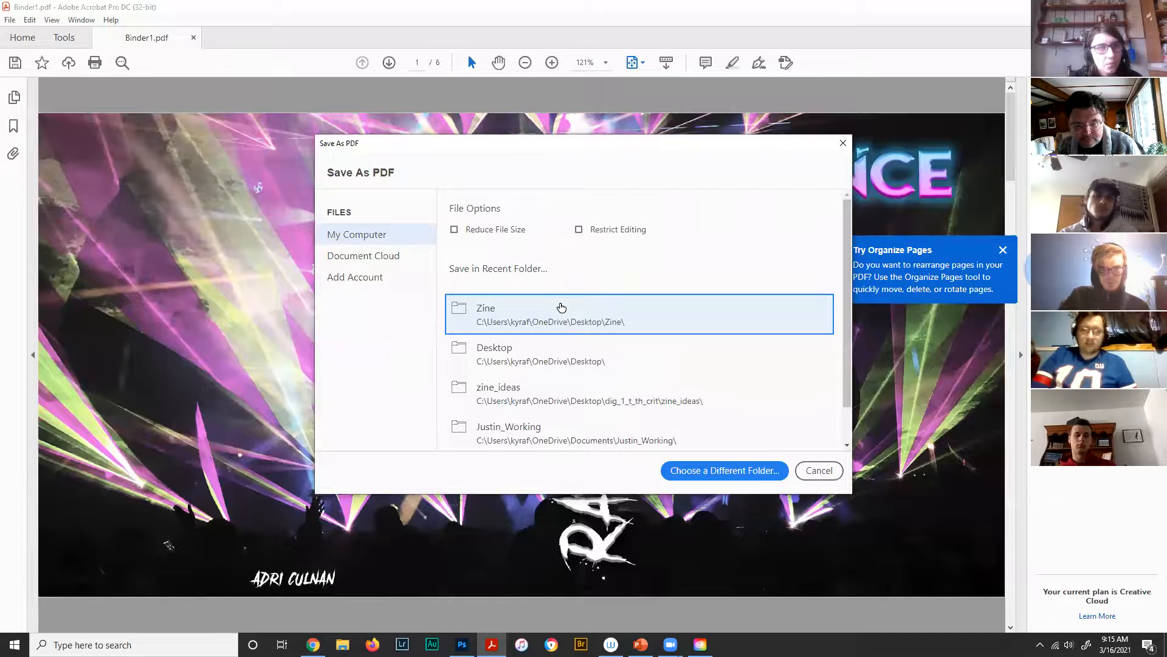
left_click(703, 471)
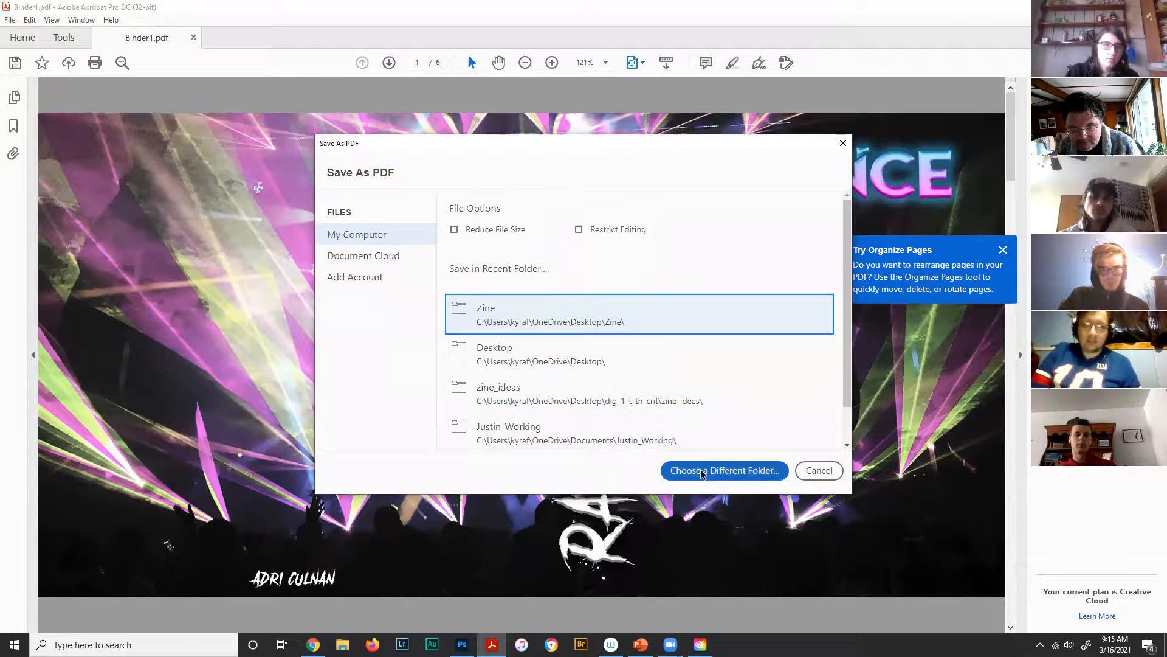
left_click(732, 318)
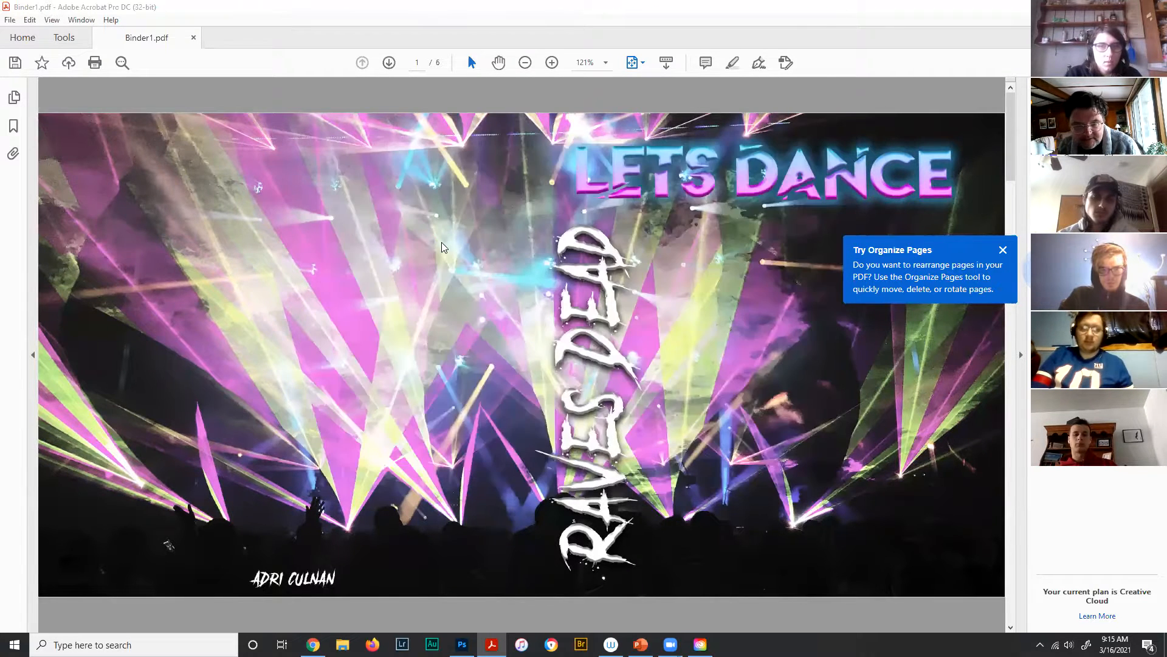
left_click(123, 454)
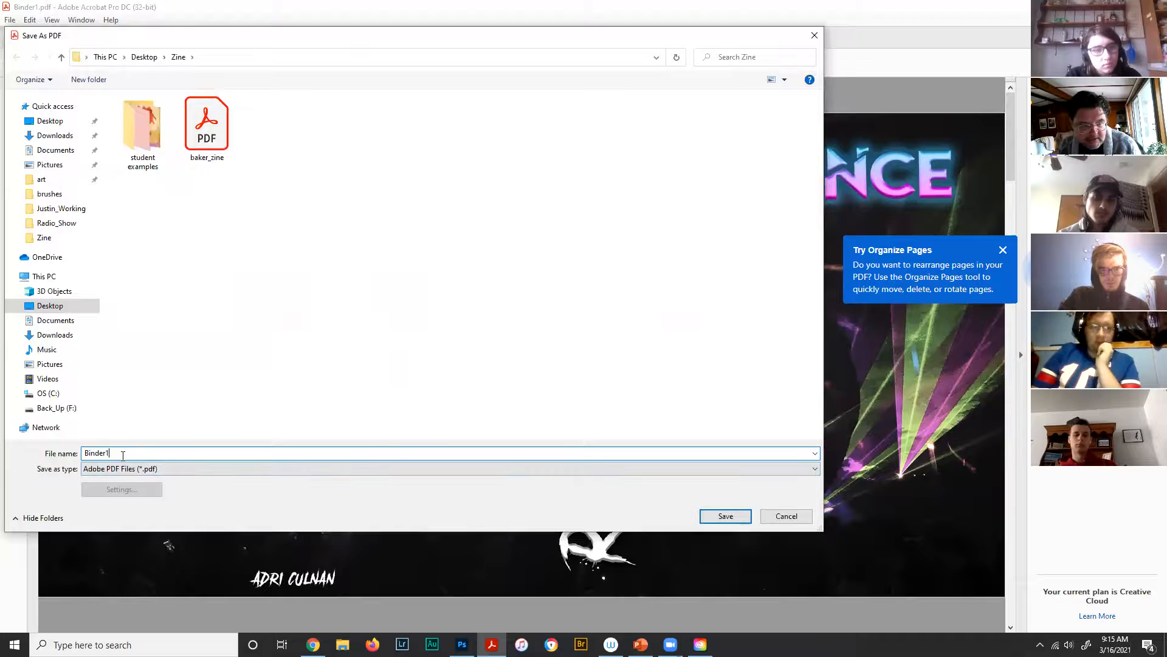
double_click(106, 453)
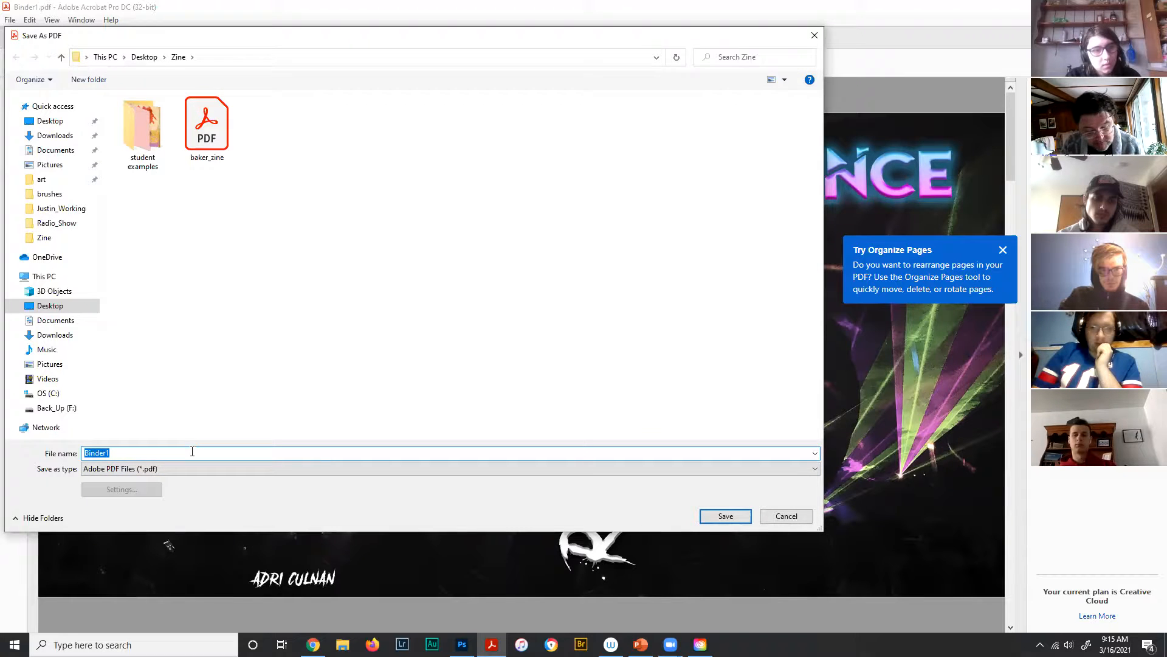
type("bake")
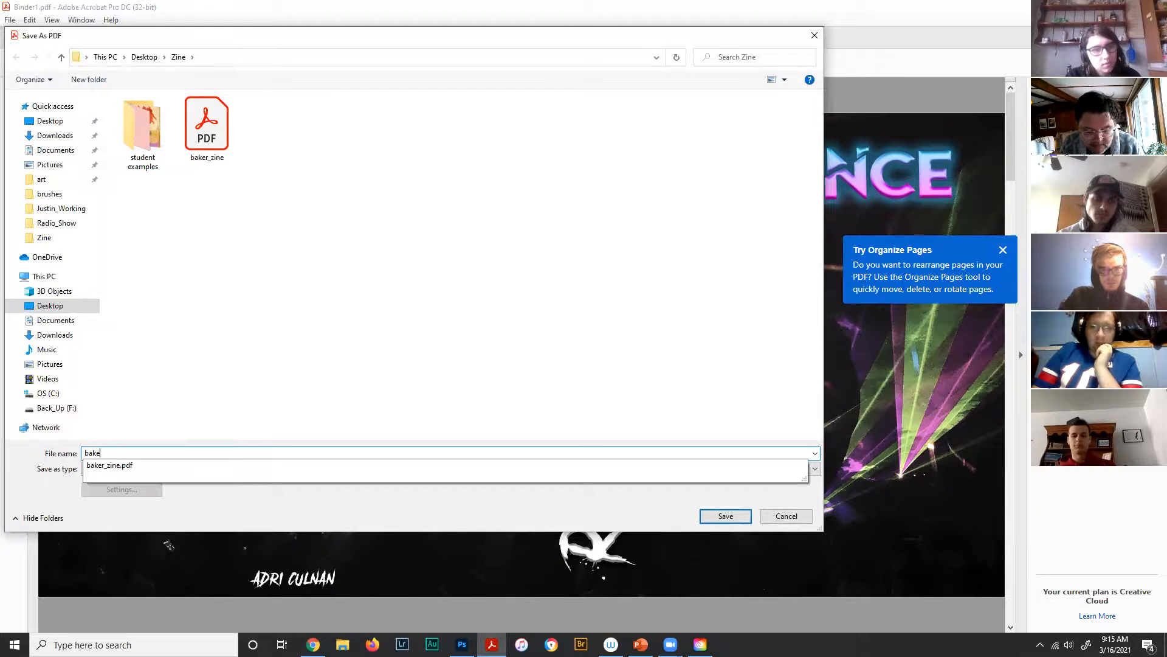
type("r_")
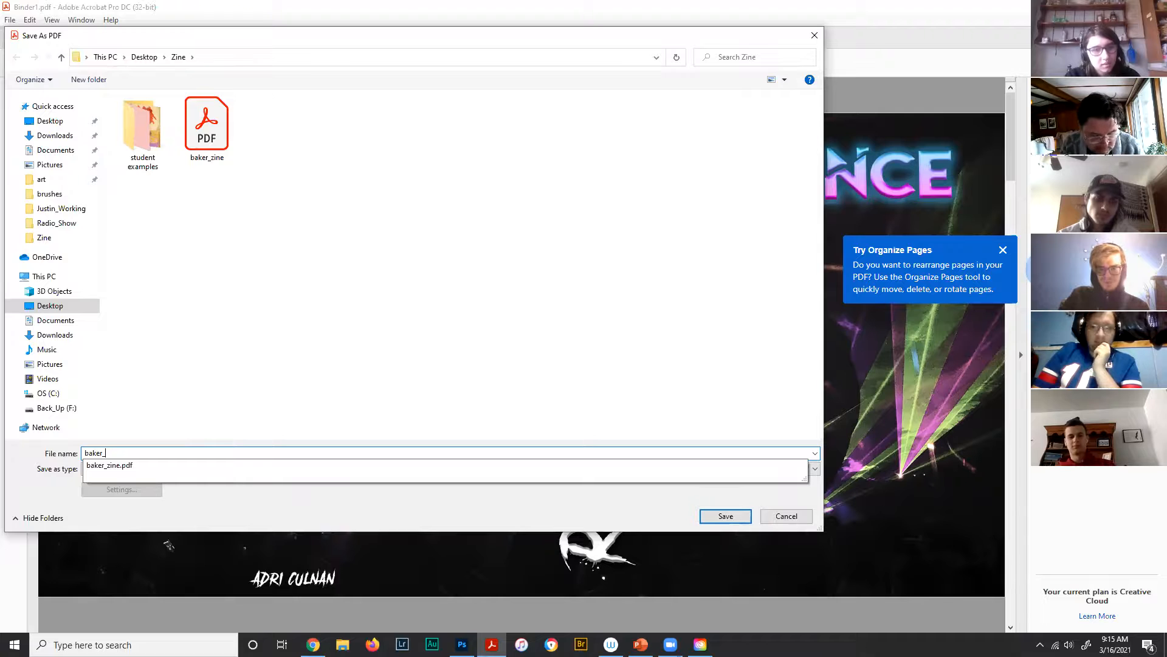
type("disco_zine")
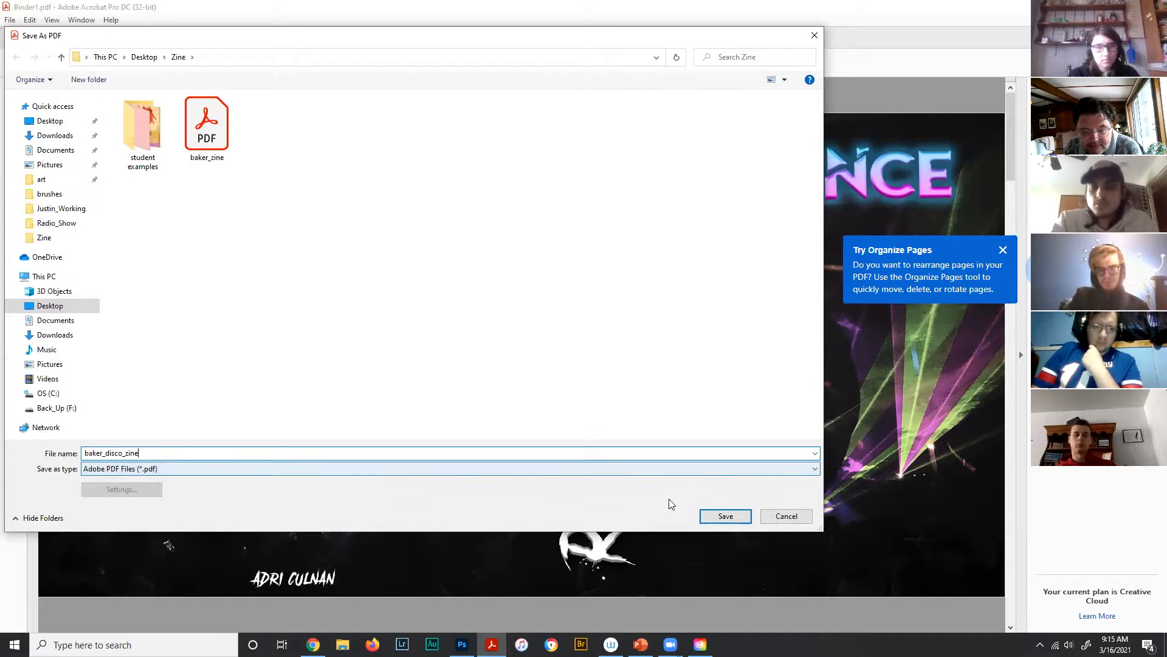
left_click(713, 514)
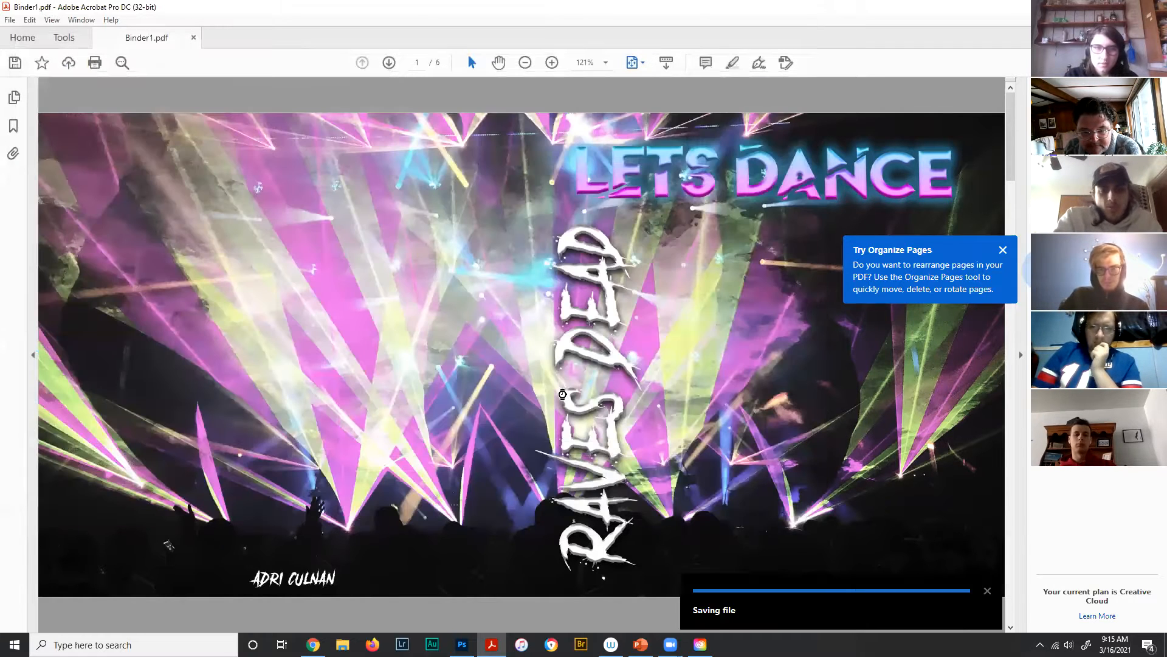